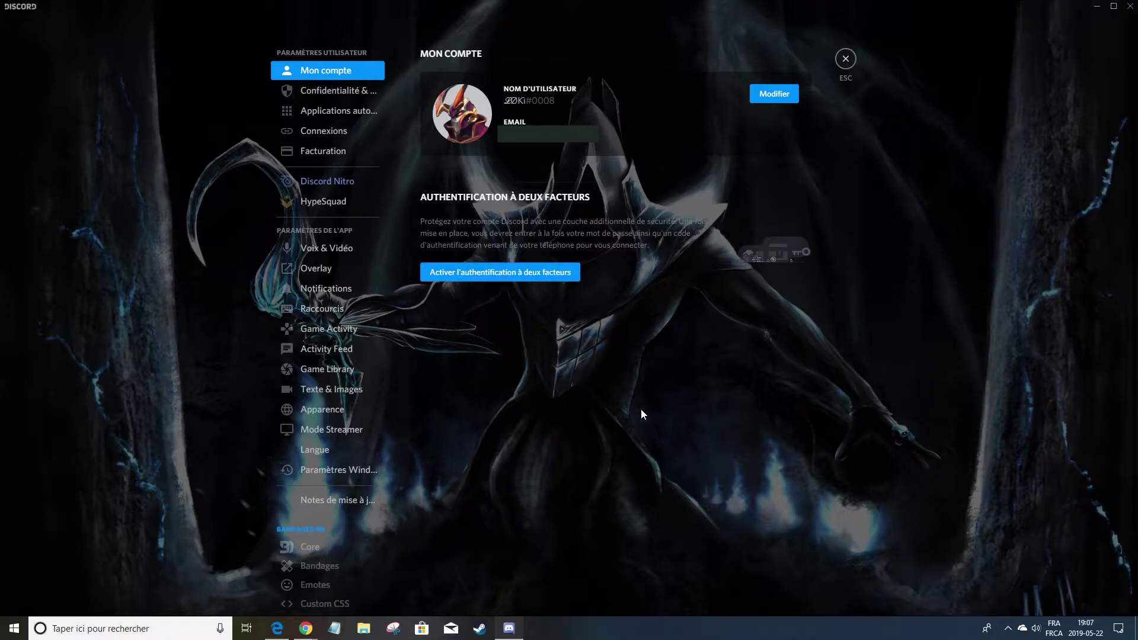
Step: Open the Custom CSS editor of BandagedBD and highlight the whole stylesheet for review
{"action": "scroll", "coordinate": [308, 451], "scroll_direction": "down", "scroll_amount": 3}
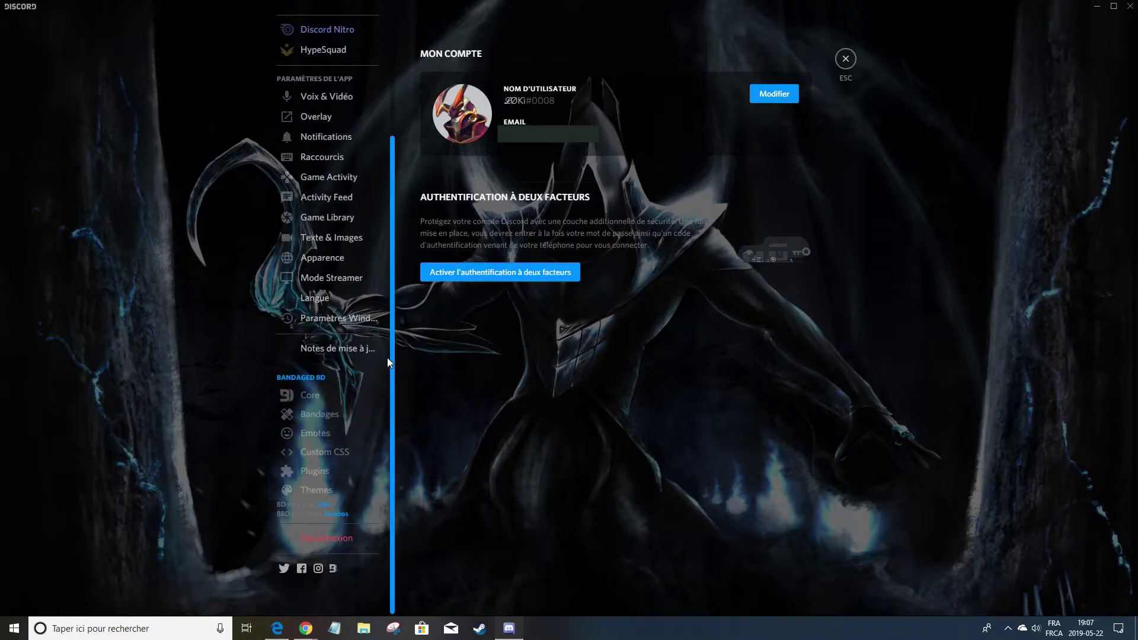
{"action": "left_click", "coordinate": [337, 453]}
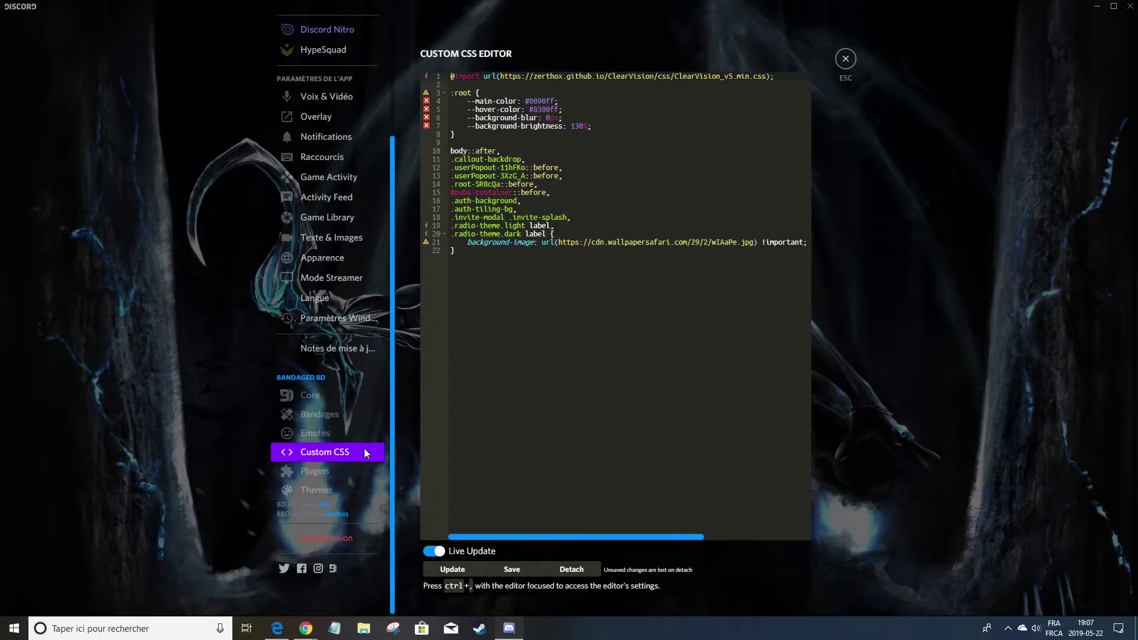
{"action": "left_click_drag", "start_coordinate": [488, 253], "coordinate": [445, 75]}
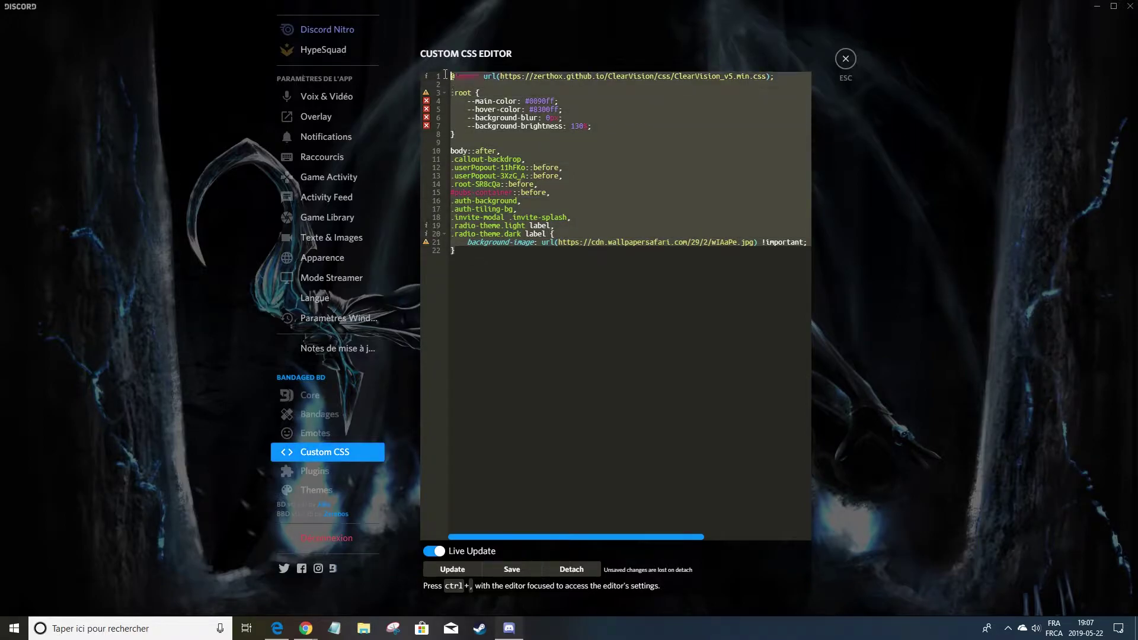
{"action": "left_click", "coordinate": [477, 256]}
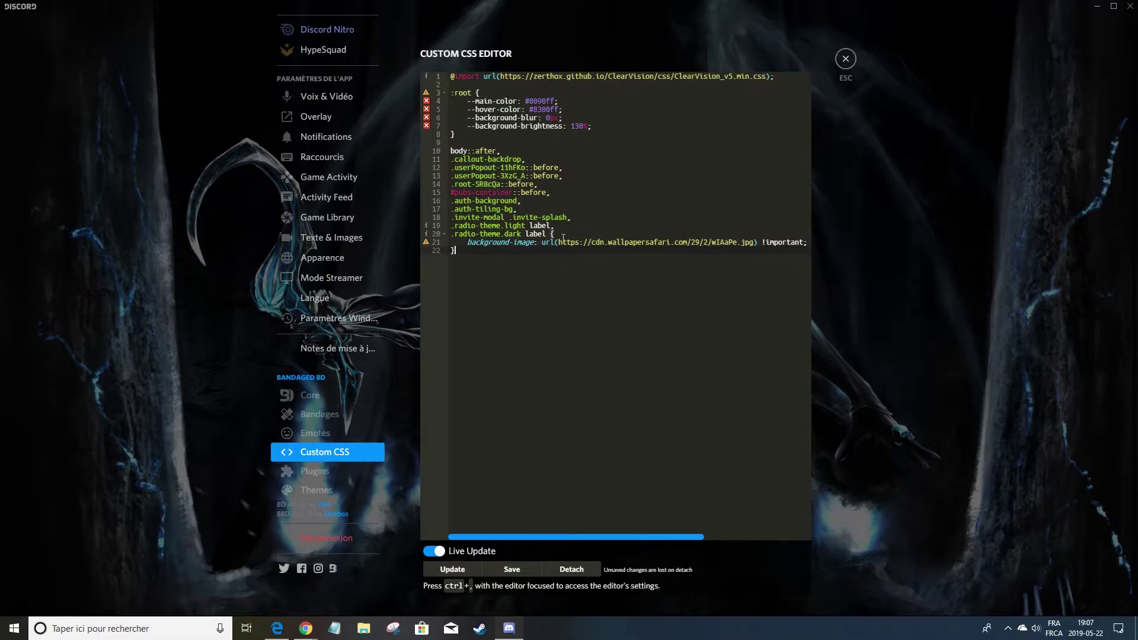
Step: Examine the main colour, hover colour, background blur and background brightness values in the :root block
{"action": "left_click", "coordinate": [546, 117]}
{"action": "left_click_drag", "start_coordinate": [526, 101], "coordinate": [573, 111]}
{"action": "left_click", "coordinate": [573, 110]}
{"action": "left_click_drag", "start_coordinate": [595, 126], "coordinate": [555, 117]}
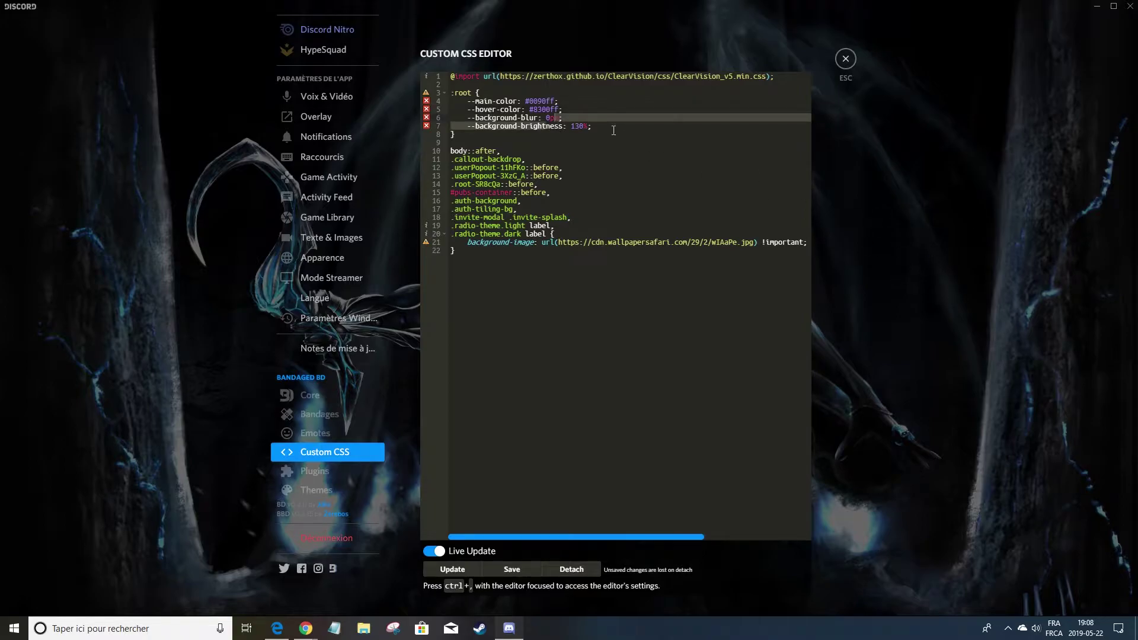
Step: Try a --background-blur value of 10px in the custom CSS and restore it to 0px
{"action": "left_click", "coordinate": [552, 117]}
{"action": "key", "text": "BackSpace"}
{"action": "type", "text": "10"}
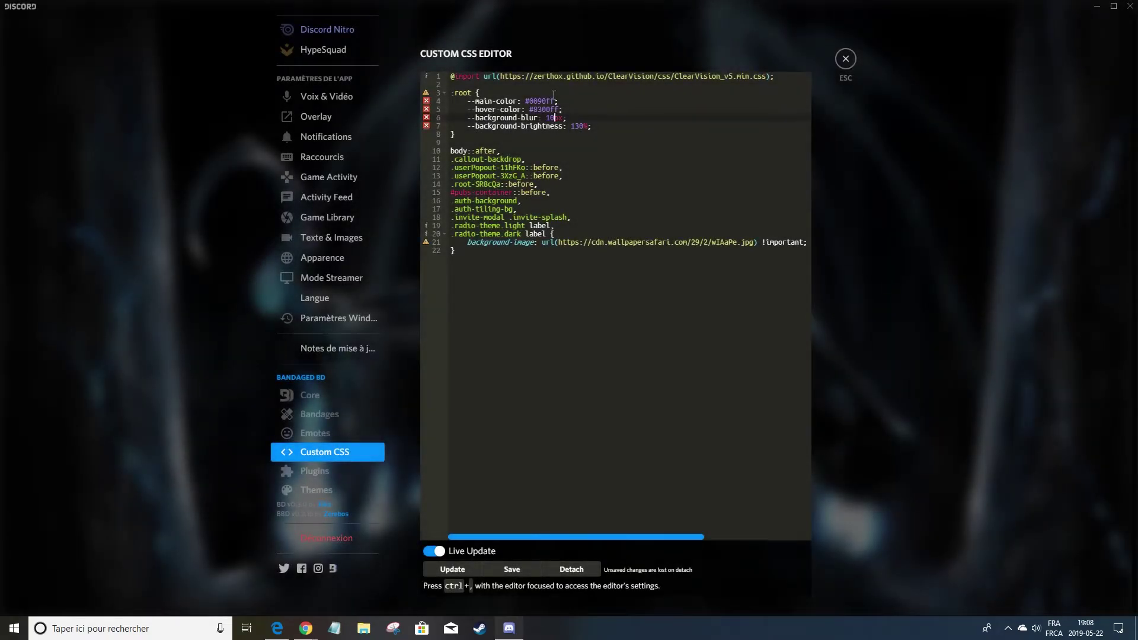
{"action": "key", "text": "BackSpace"}
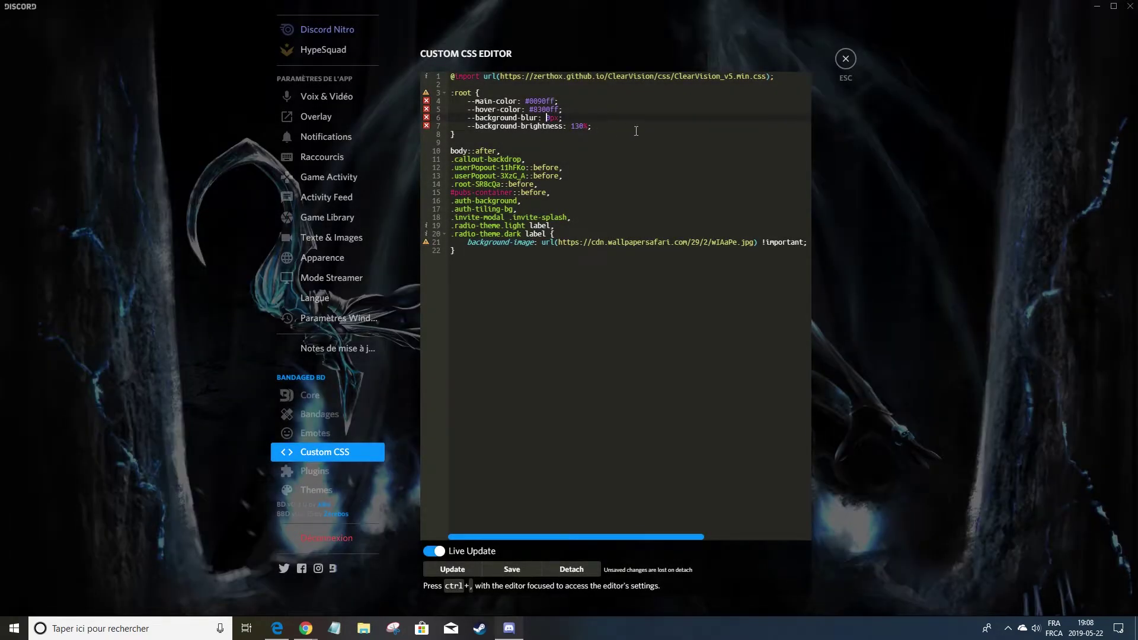
Step: Examine the --background-brightness line and highlight the background-image URL in the custom CSS
{"action": "left_click_drag", "start_coordinate": [528, 125], "coordinate": [595, 126]}
{"action": "left_click", "coordinate": [580, 128]}
{"action": "left_click_drag", "start_coordinate": [558, 242], "coordinate": [755, 243]}
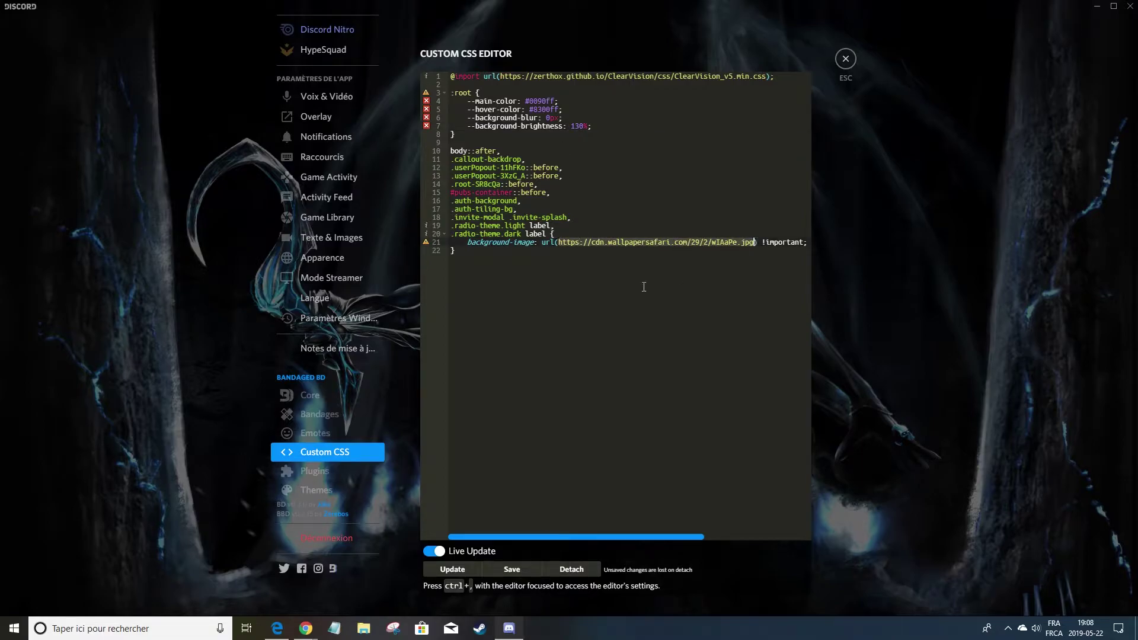
{"action": "left_click", "coordinate": [568, 242]}
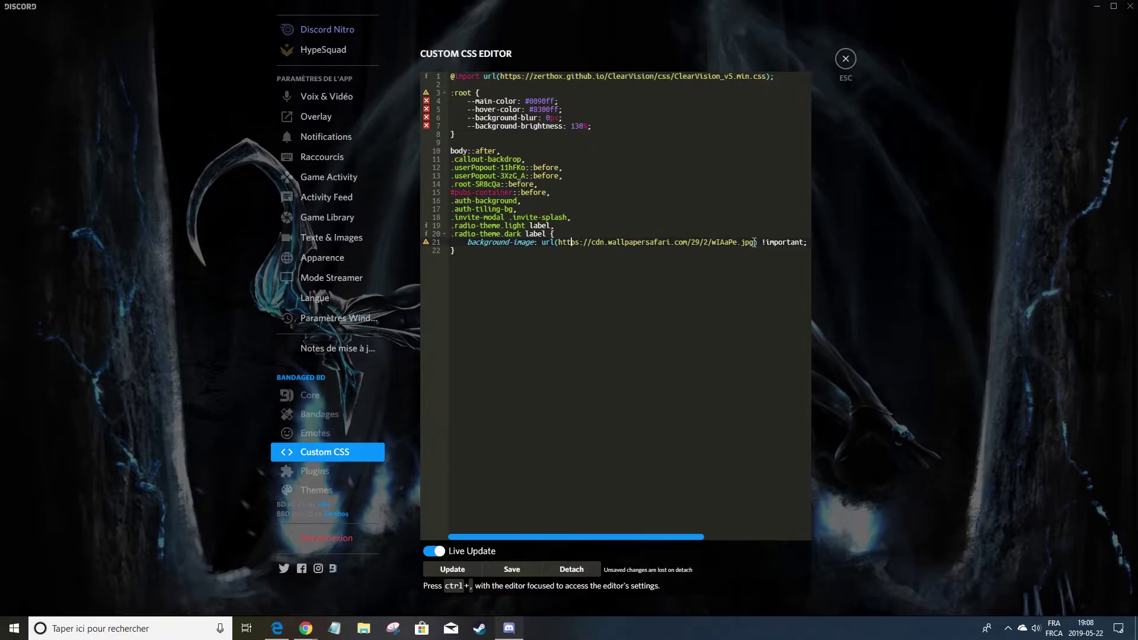
{"action": "left_click_drag", "start_coordinate": [754, 242], "coordinate": [561, 243]}
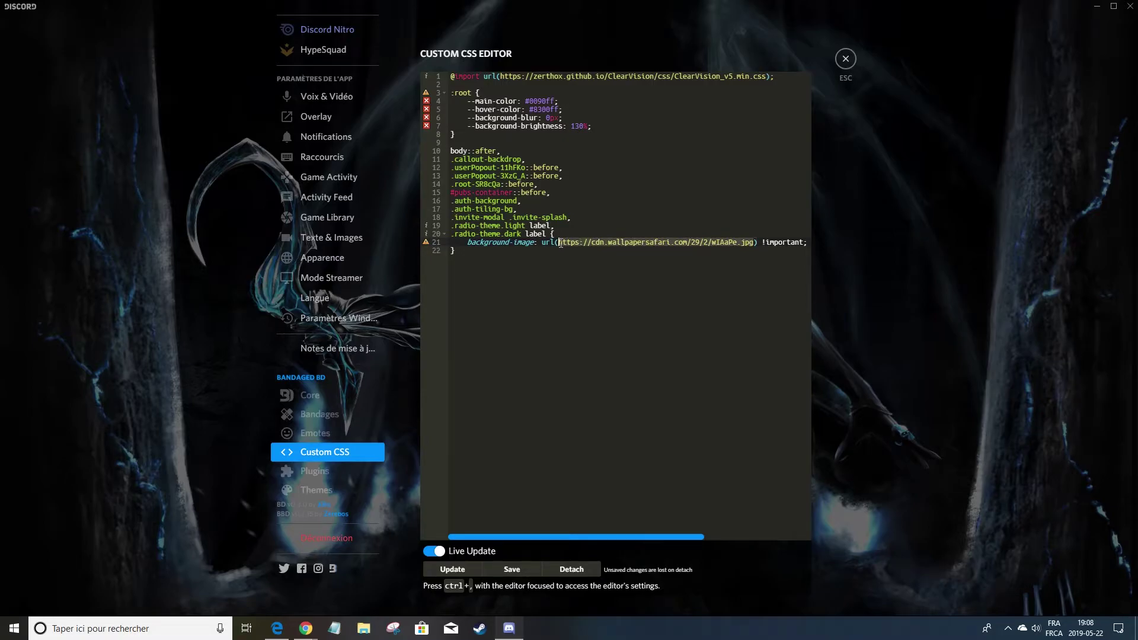
{"action": "left_click", "coordinate": [634, 250]}
{"action": "left_click", "coordinate": [634, 243]}
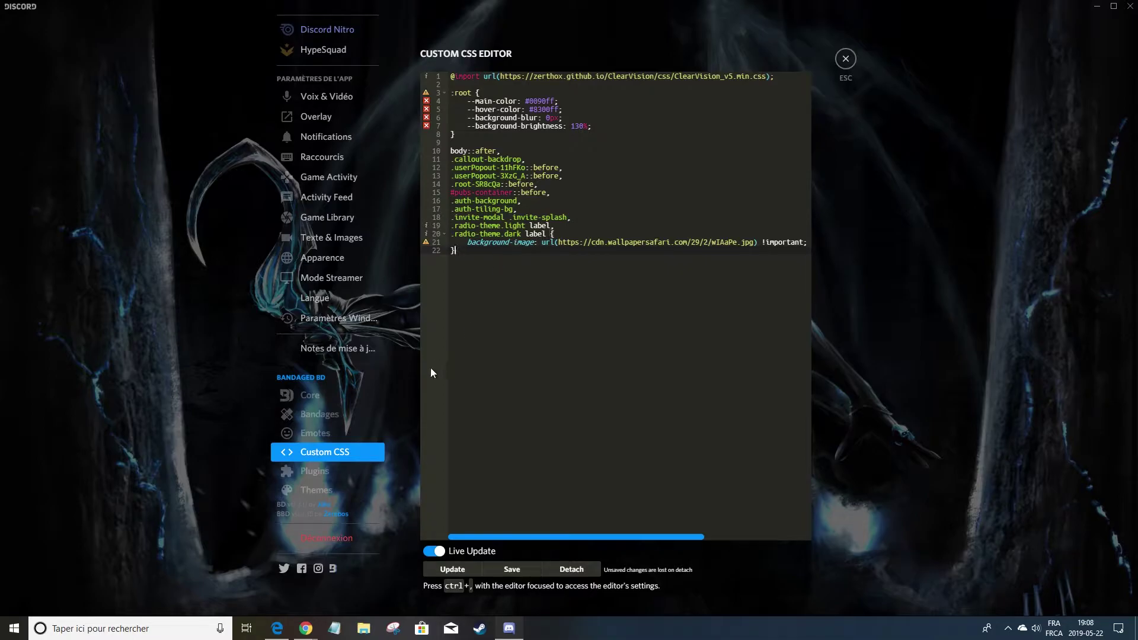
Step: Look through the Core, Bandages and Emotes settings of BandagedBD and open its Plugins page
{"action": "left_click", "coordinate": [346, 400]}
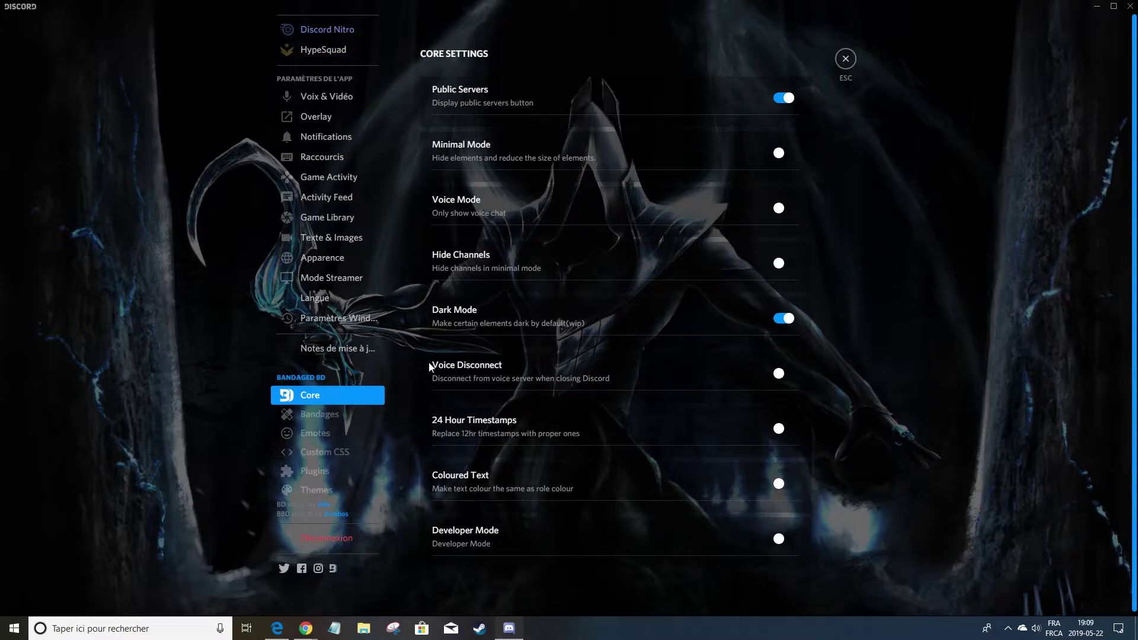
{"action": "left_click", "coordinate": [350, 417]}
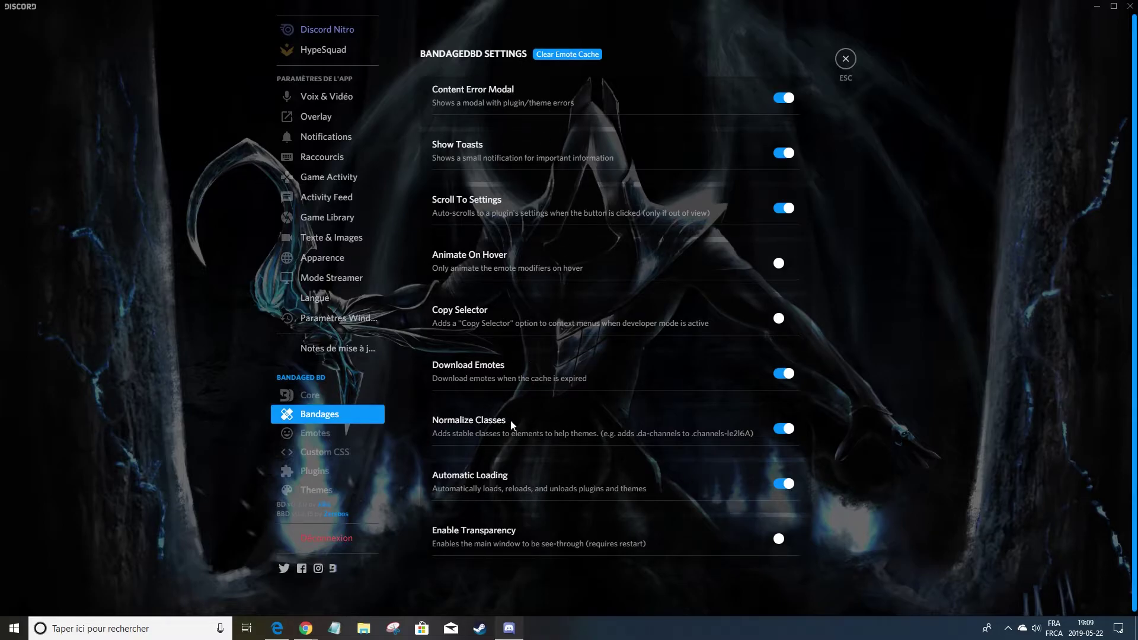
{"action": "left_click", "coordinate": [305, 434]}
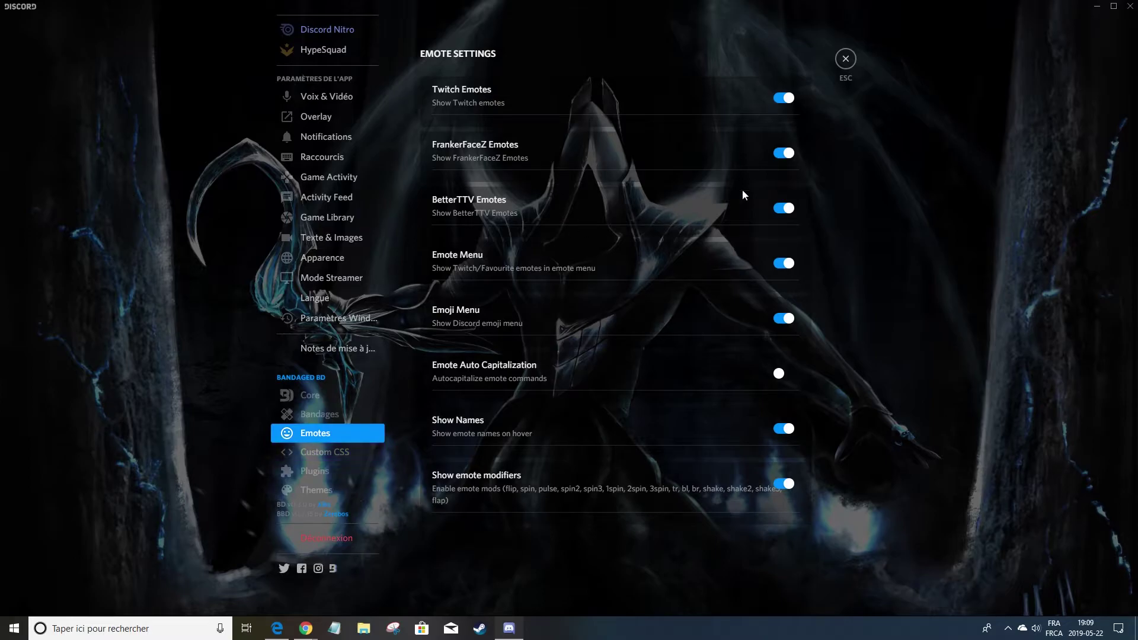
{"action": "left_click", "coordinate": [347, 471]}
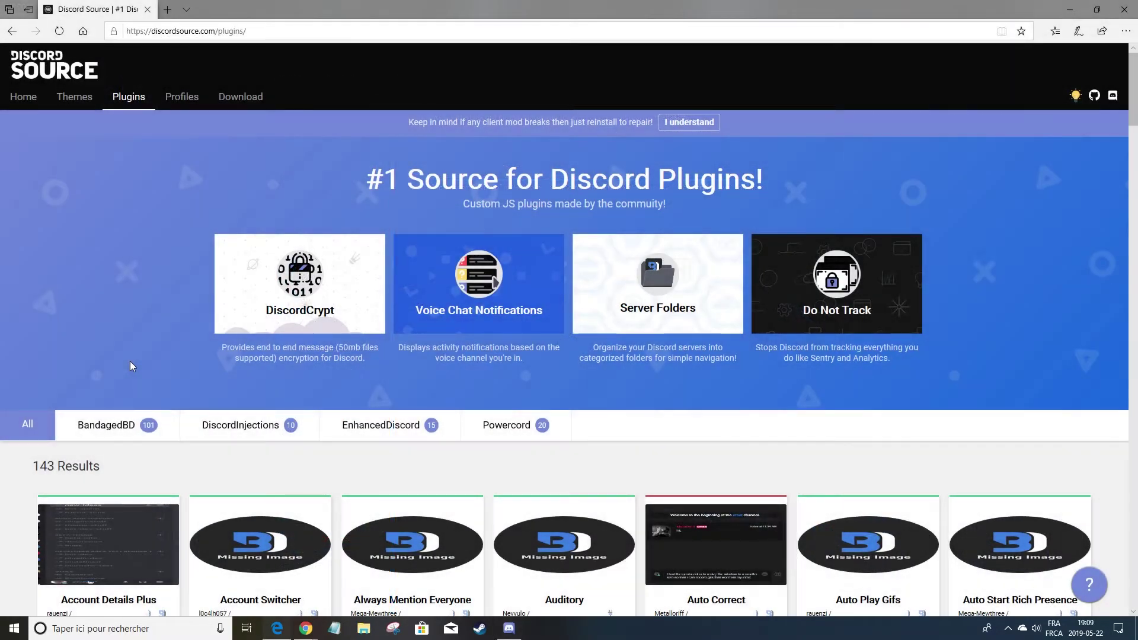
Step: In the Edge browser, filter the discordsource.com plugin catalogue to the plugins compatible with BandagedBD
{"action": "key", "text": "ctrl+l"}
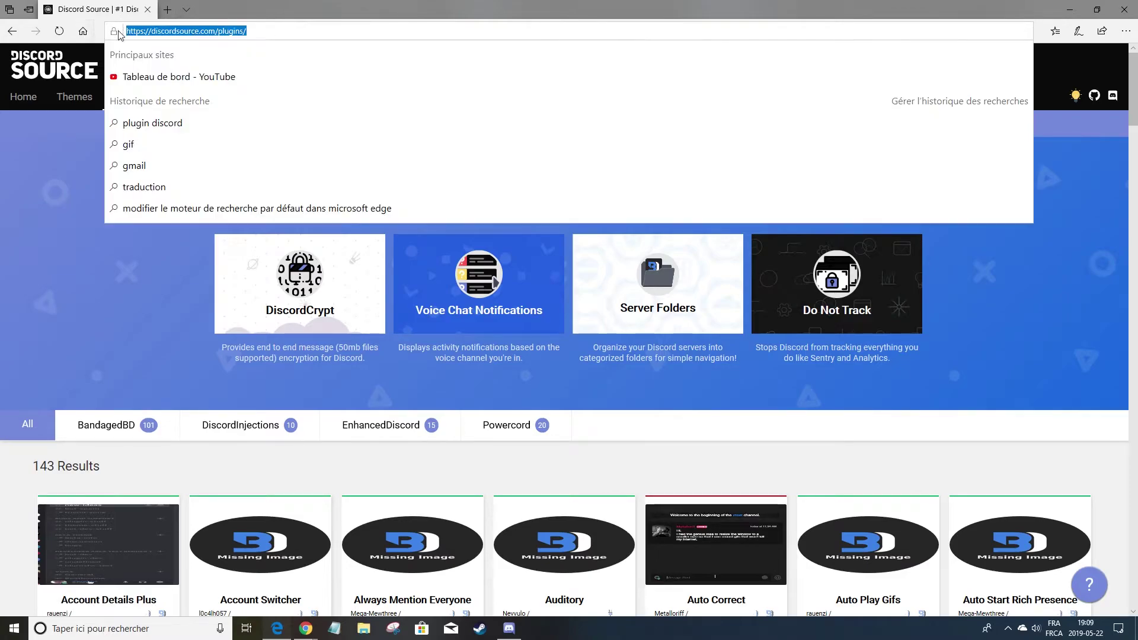
{"action": "left_click", "coordinate": [56, 176]}
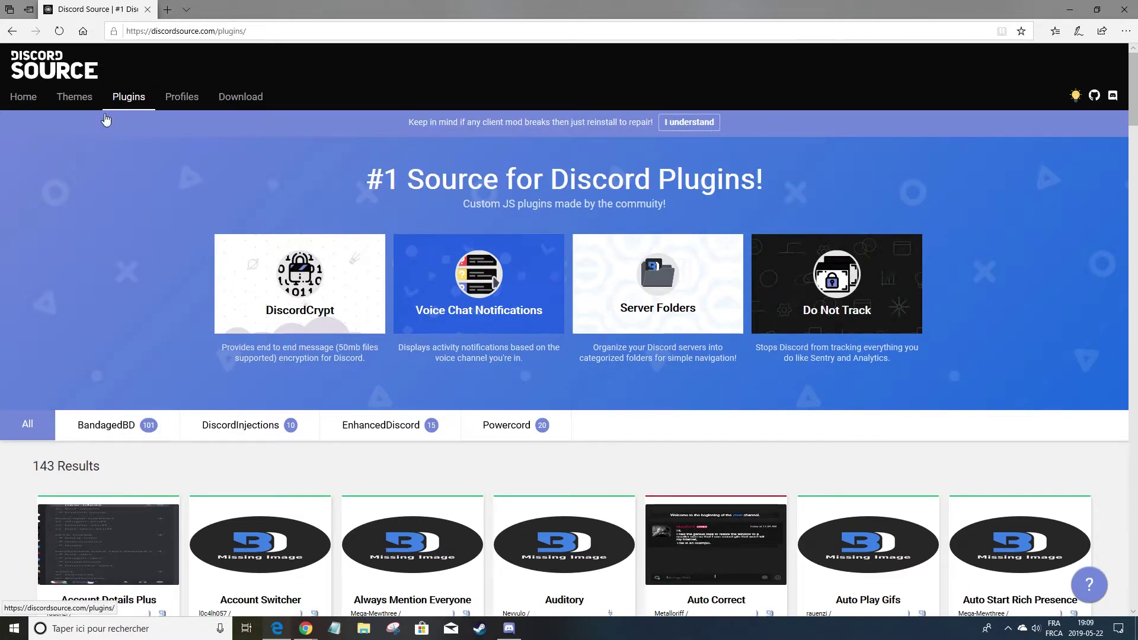
{"action": "left_click", "coordinate": [98, 427]}
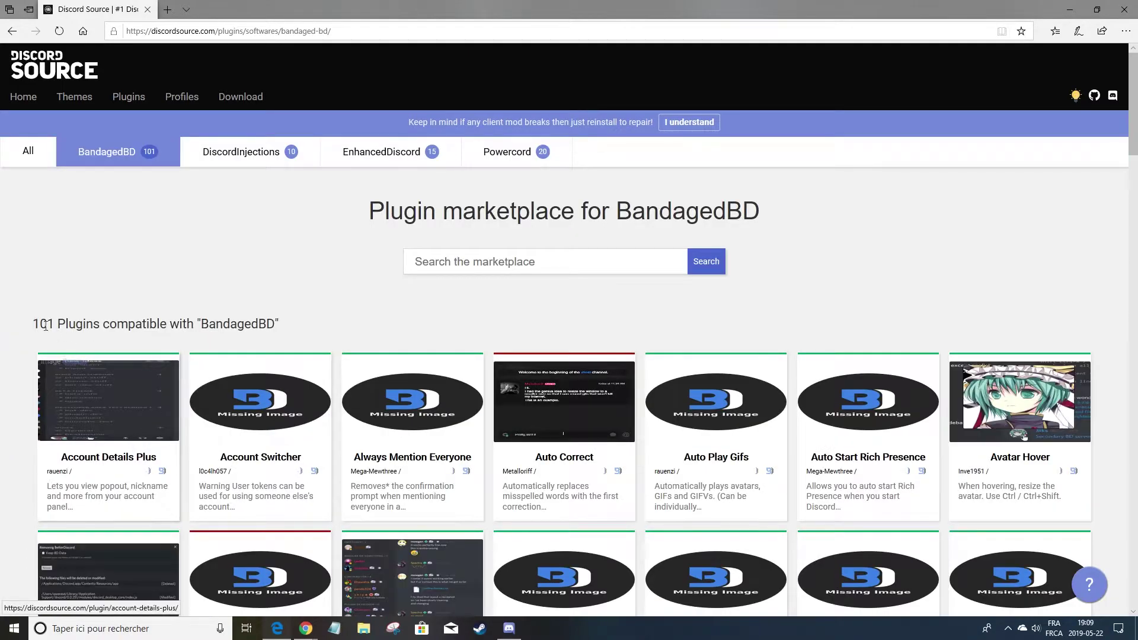
{"action": "left_click_drag", "start_coordinate": [33, 323], "coordinate": [67, 325]}
{"action": "left_click", "coordinate": [67, 326]}
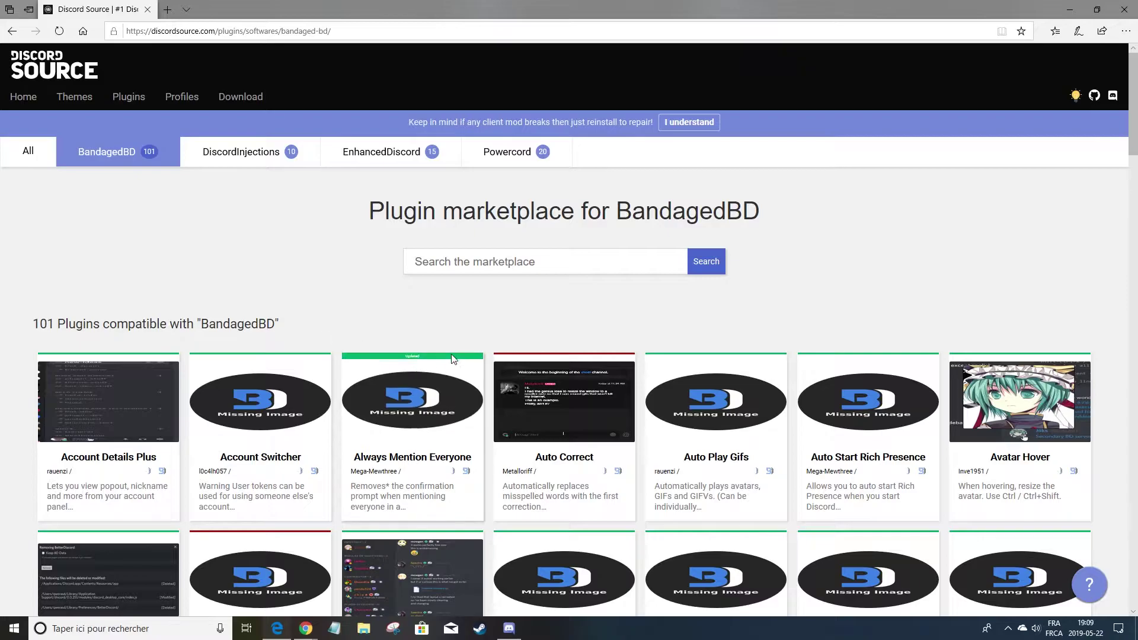
Step: Browse the BandagedBD plugin list to Emote Zoom and open that plugin's page
{"action": "scroll", "coordinate": [450, 353], "scroll_direction": "down", "scroll_amount": 10}
{"action": "scroll", "coordinate": [451, 354], "scroll_direction": "down", "scroll_amount": 9}
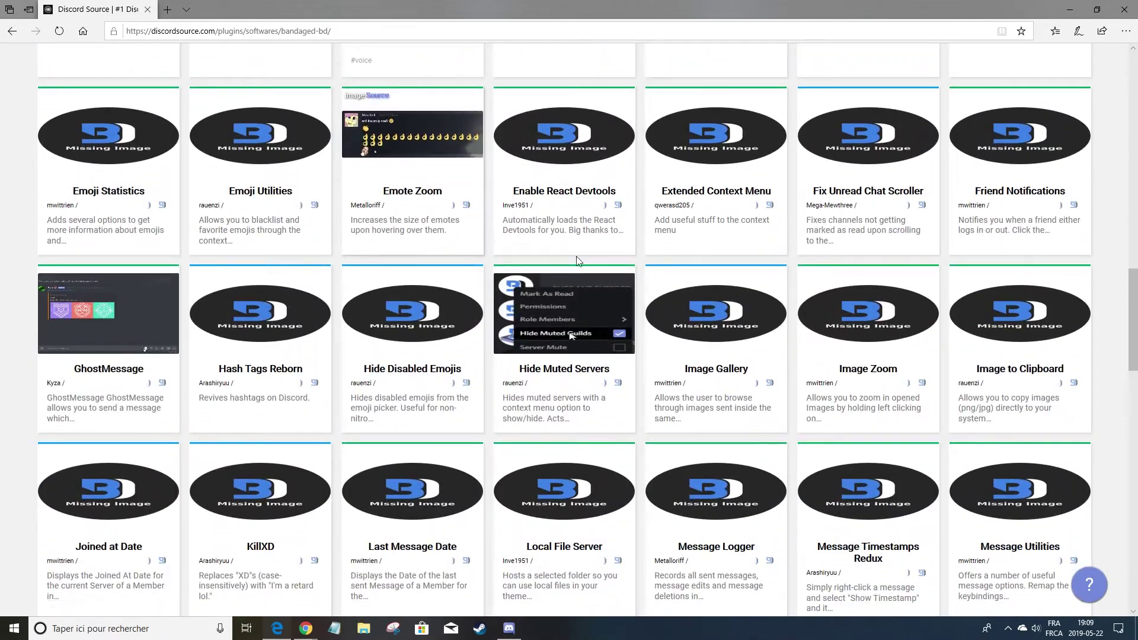
{"action": "left_click", "coordinate": [409, 192]}
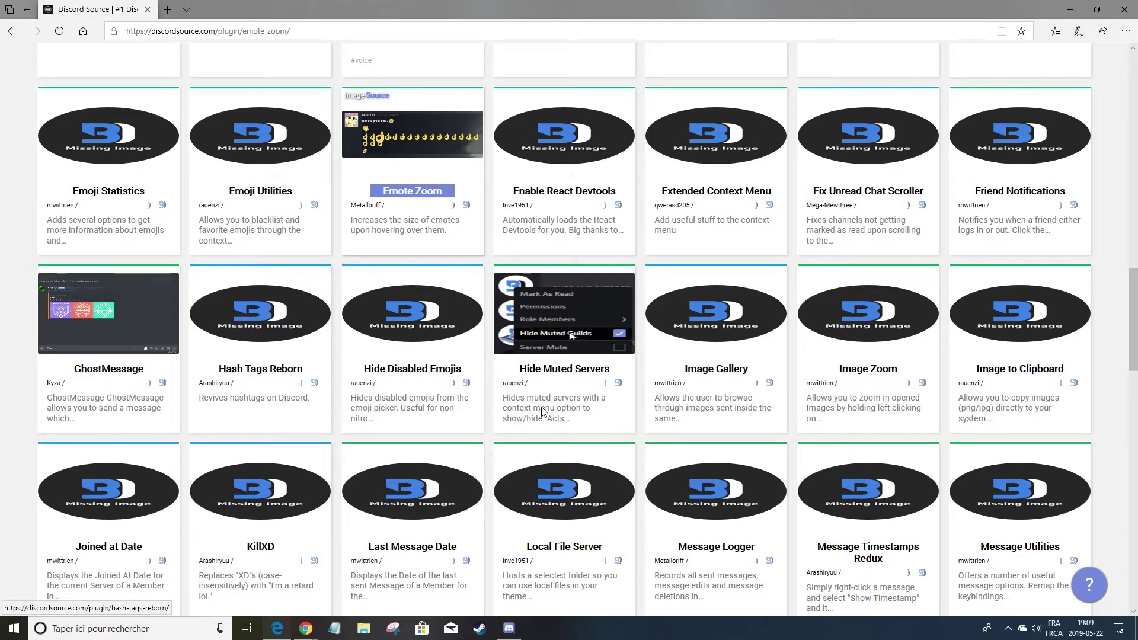
{"action": "scroll", "coordinate": [470, 399], "scroll_direction": "down", "scroll_amount": 6}
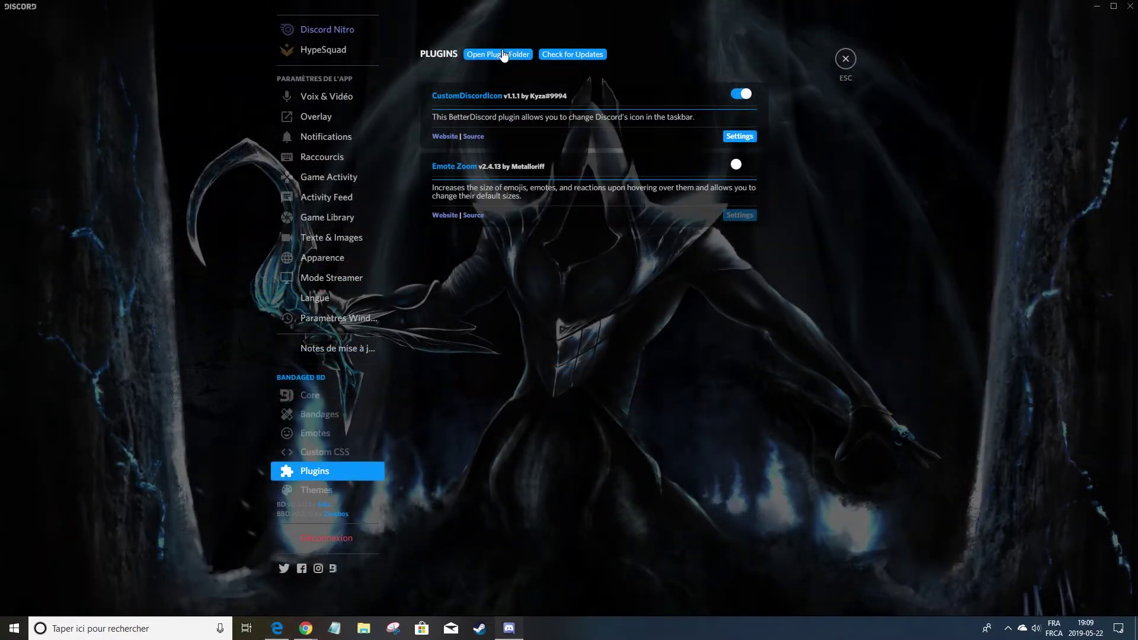
Step: Back in Discord, open the plugin folder, enable the Emote Zoom plugin and close the settings
{"action": "left_click", "coordinate": [503, 55]}
{"action": "left_click", "coordinate": [743, 169]}
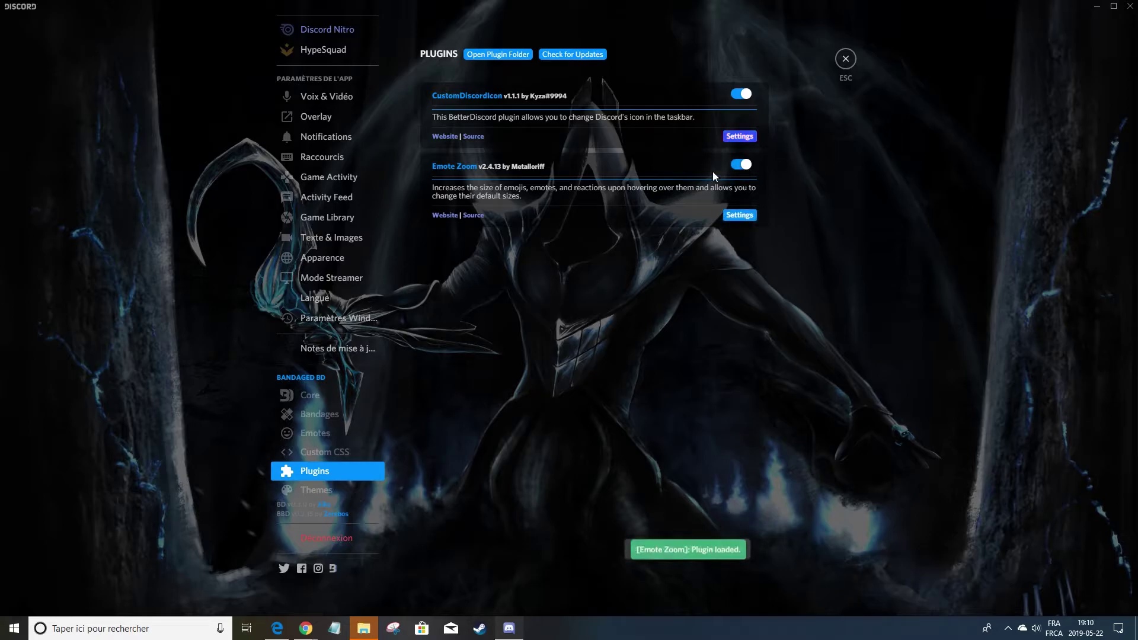
{"action": "key", "text": "Escape"}
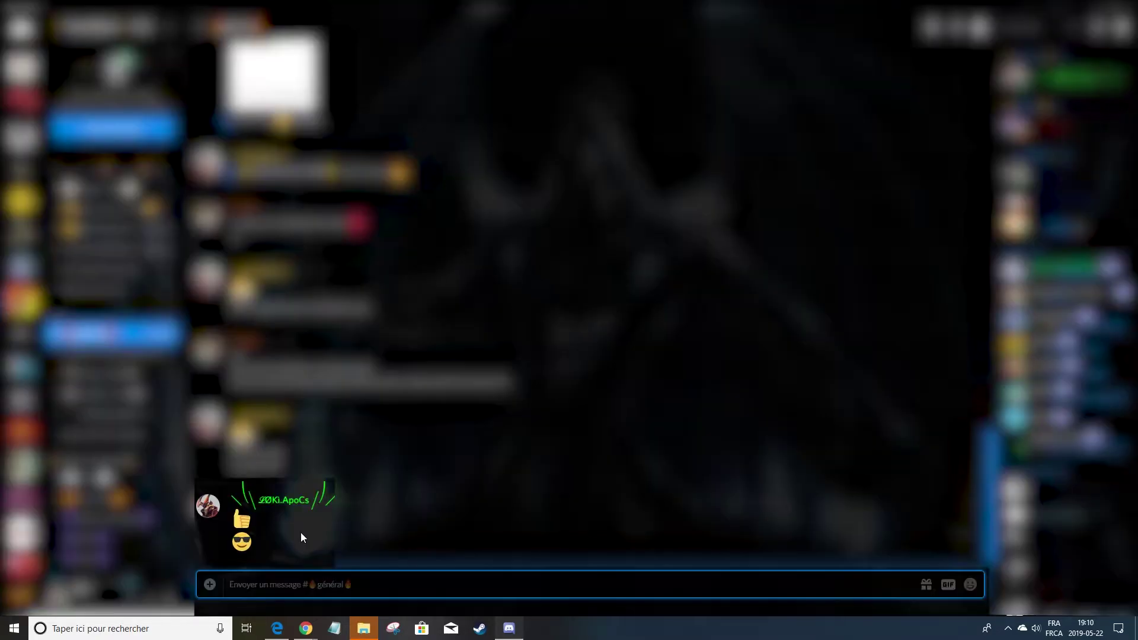